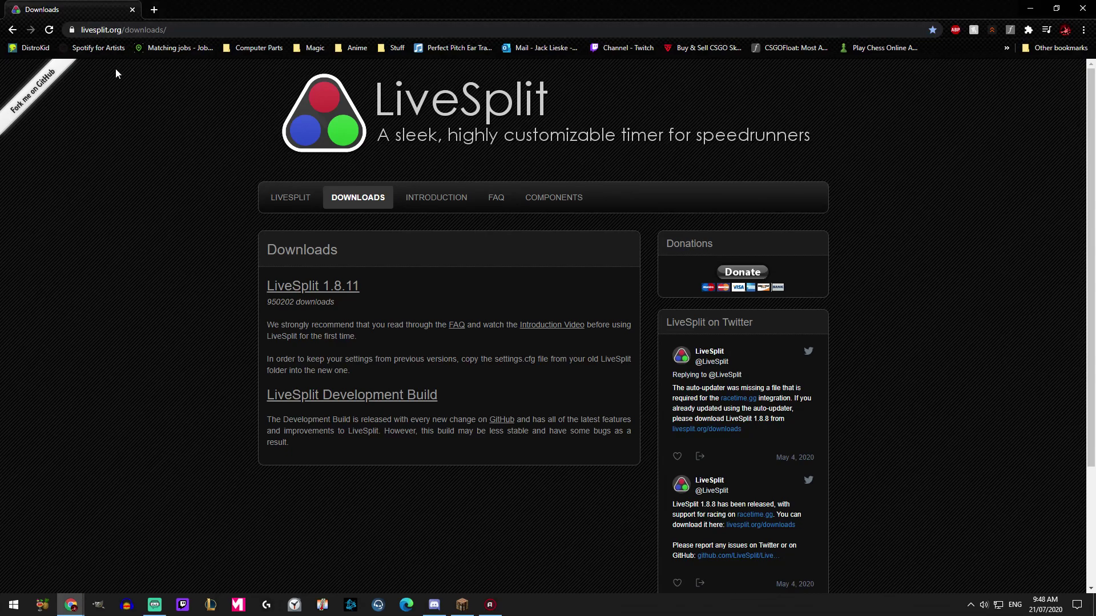
# - Download the LiveSplit 1.8.11 zip in Chrome and drag it onto the desktop
pyautogui.click(304, 293)
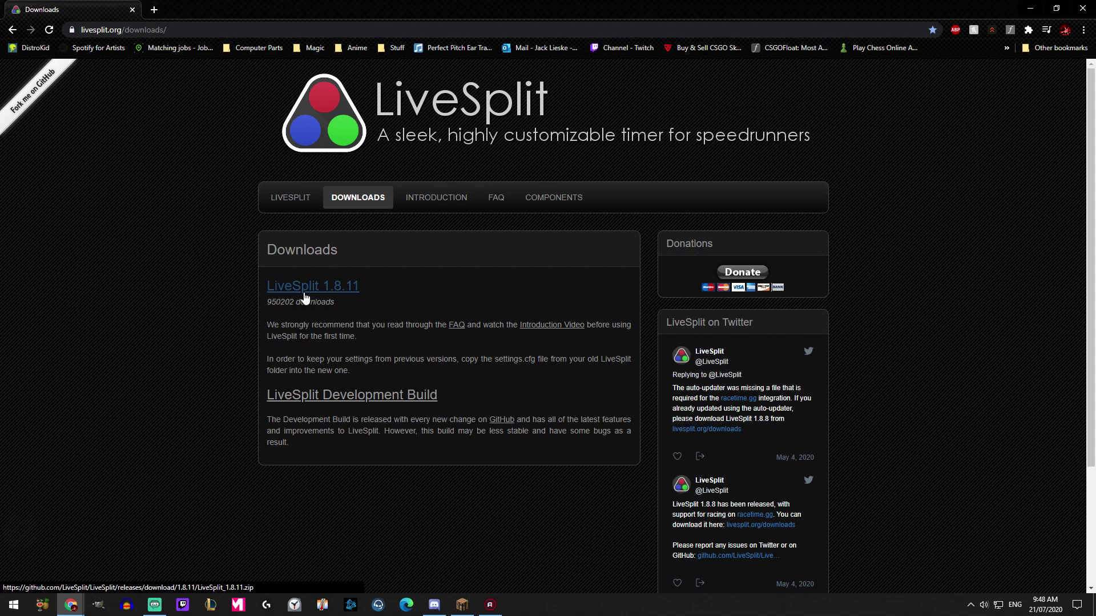
pyautogui.moveTo(461, 5)
pyautogui.mouseDown()
pyautogui.moveTo(491, 49)
pyautogui.moveTo(768, 29)
pyautogui.mouseUp()
# - Place the LiveSplit zip on the desktop and extract it to the suggested LiveSplit_1.8.11 folder
pyautogui.moveTo(492, 366); pyautogui.dragTo(251, 188)
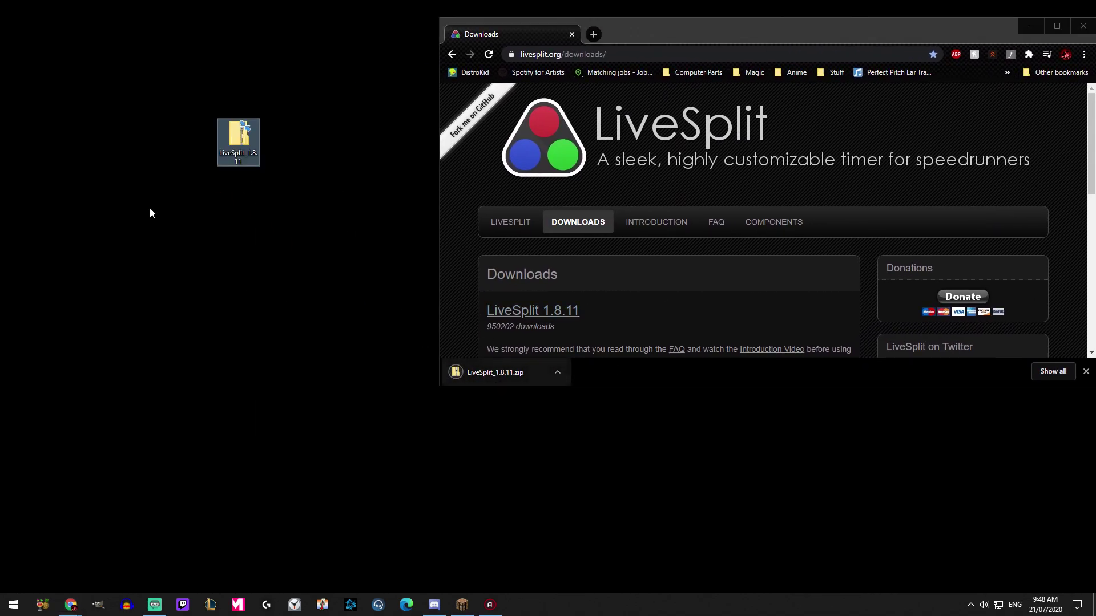
pyautogui.click(271, 113)
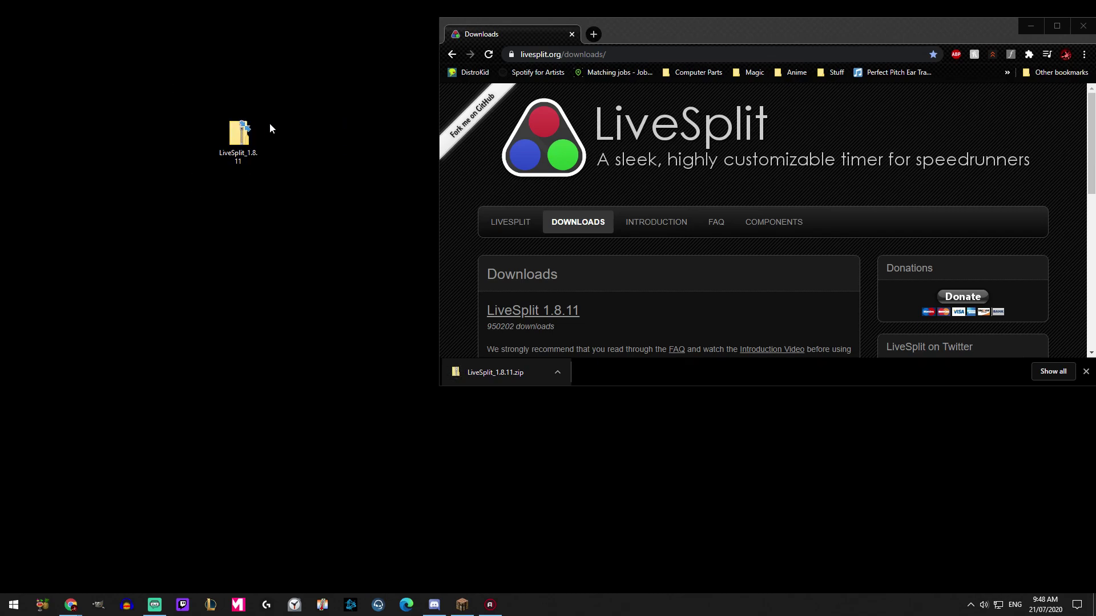
pyautogui.rightClick(216, 136)
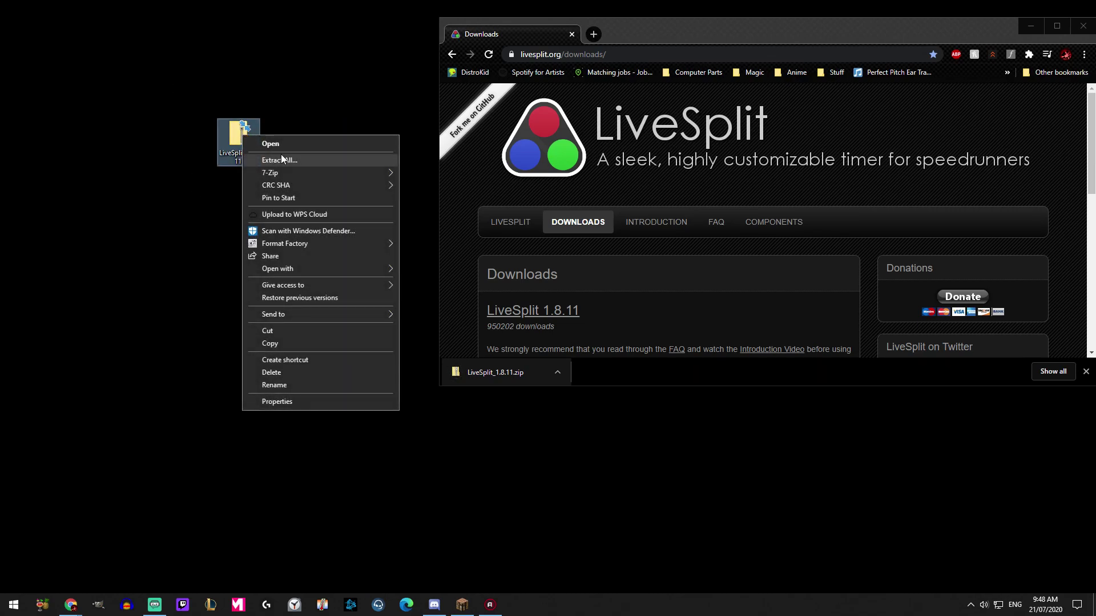
pyautogui.click(295, 161)
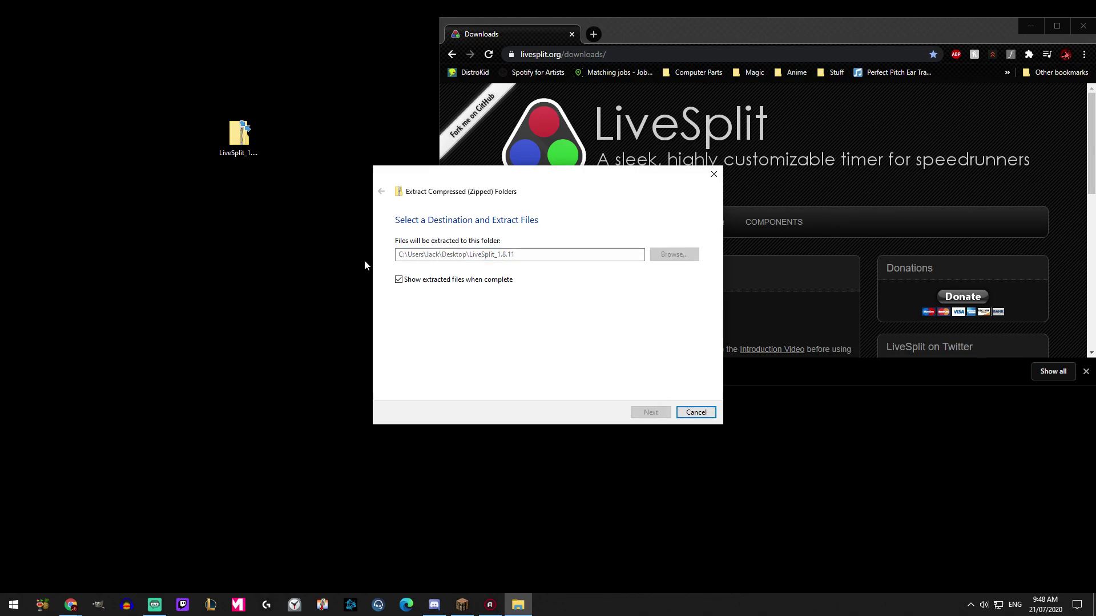
pyautogui.press('Return')
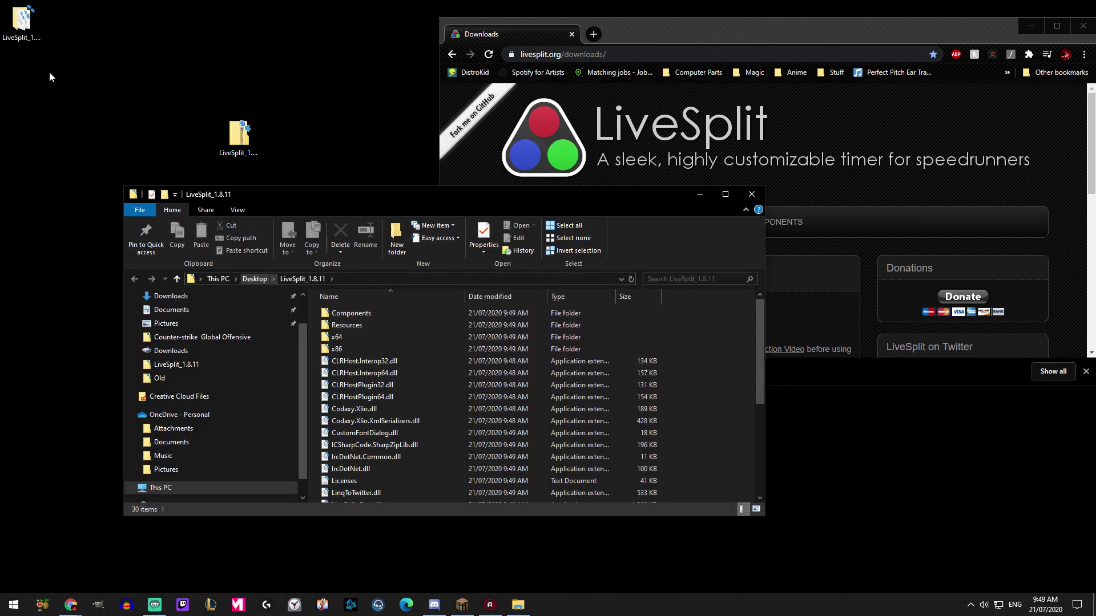
pyautogui.scroll(-3, 574, 326)
pyautogui.scroll(-2, 575, 325)
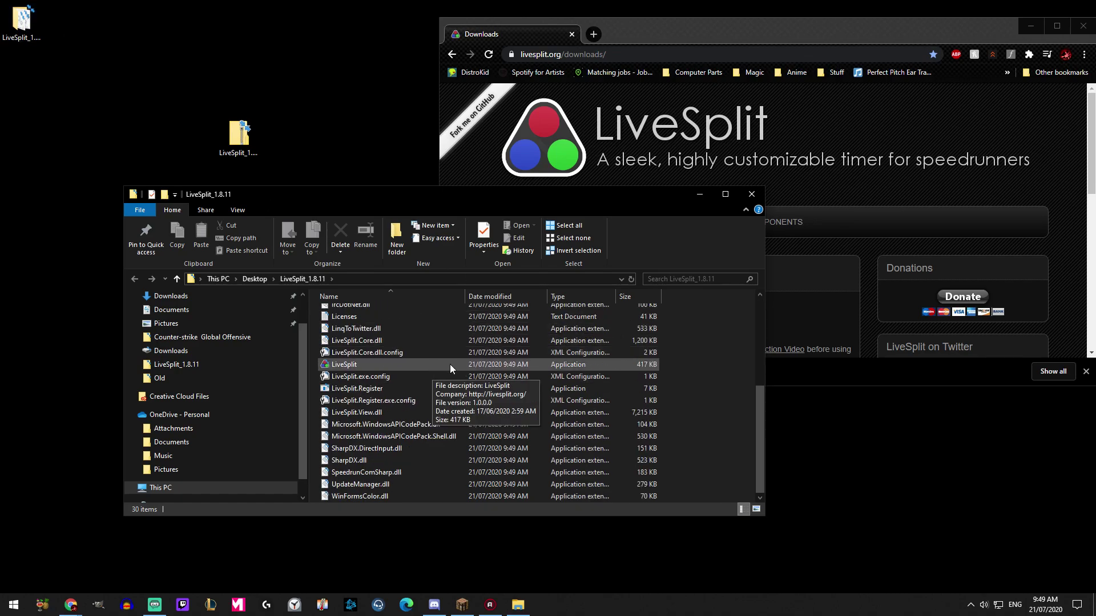
# - Run LiveSplit.exe from the extracted folder, allowing it past the SmartScreen warning
pyautogui.click(368, 364)
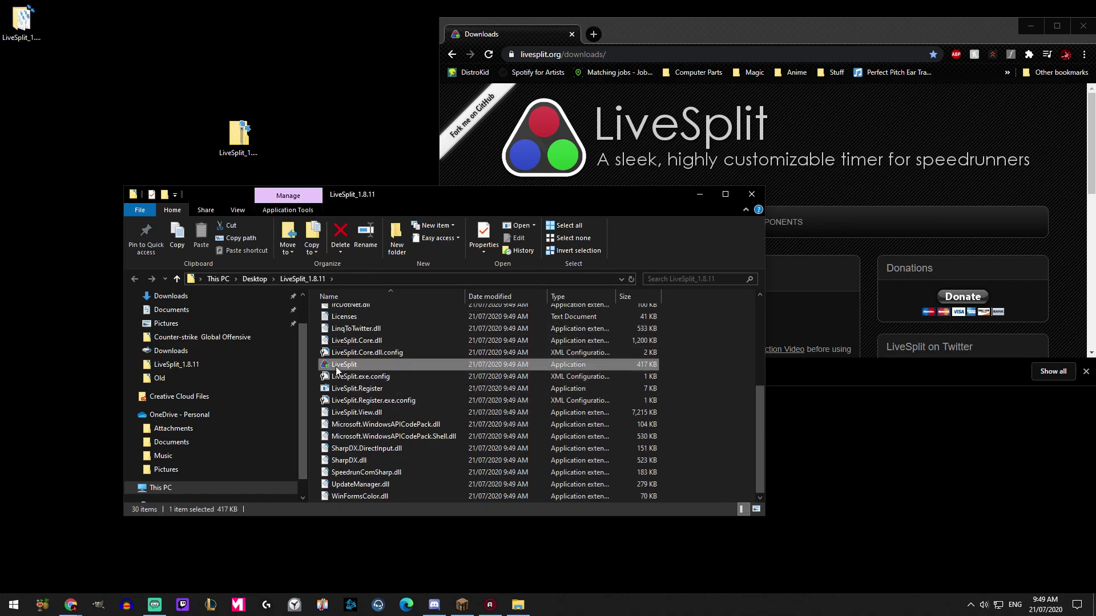
pyautogui.doubleClick(370, 364)
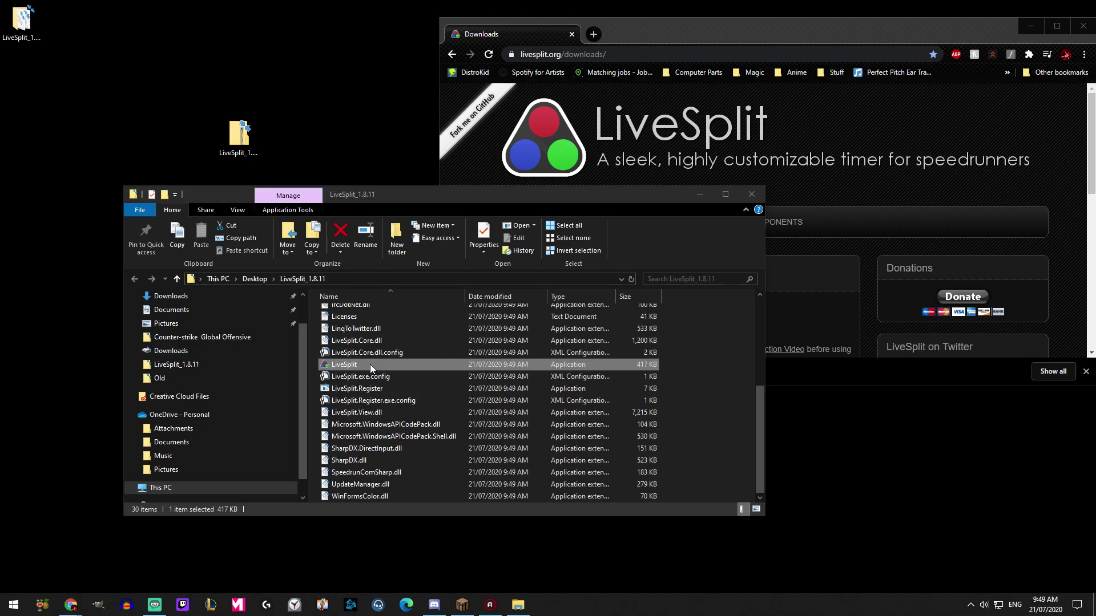
pyautogui.click(426, 219)
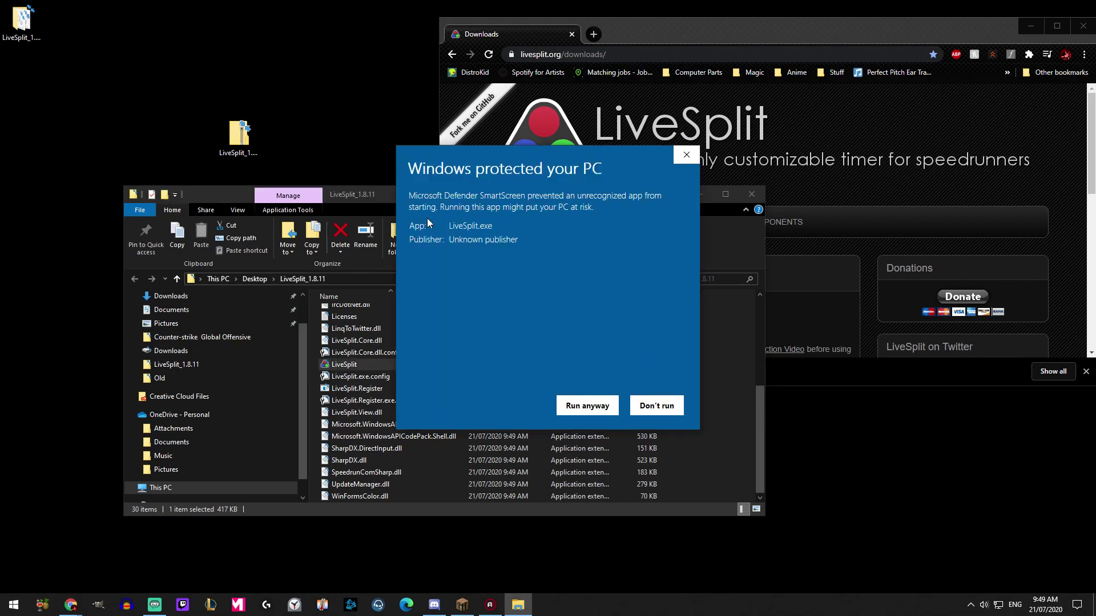
pyautogui.click(596, 406)
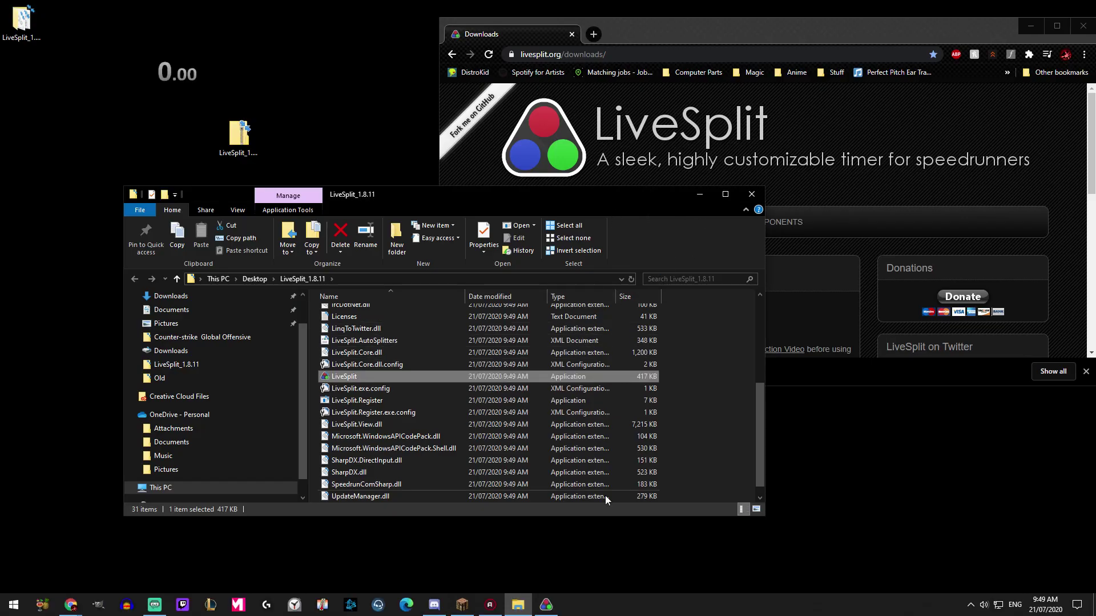
pyautogui.moveTo(165, 84); pyautogui.dragTo(208, 70)
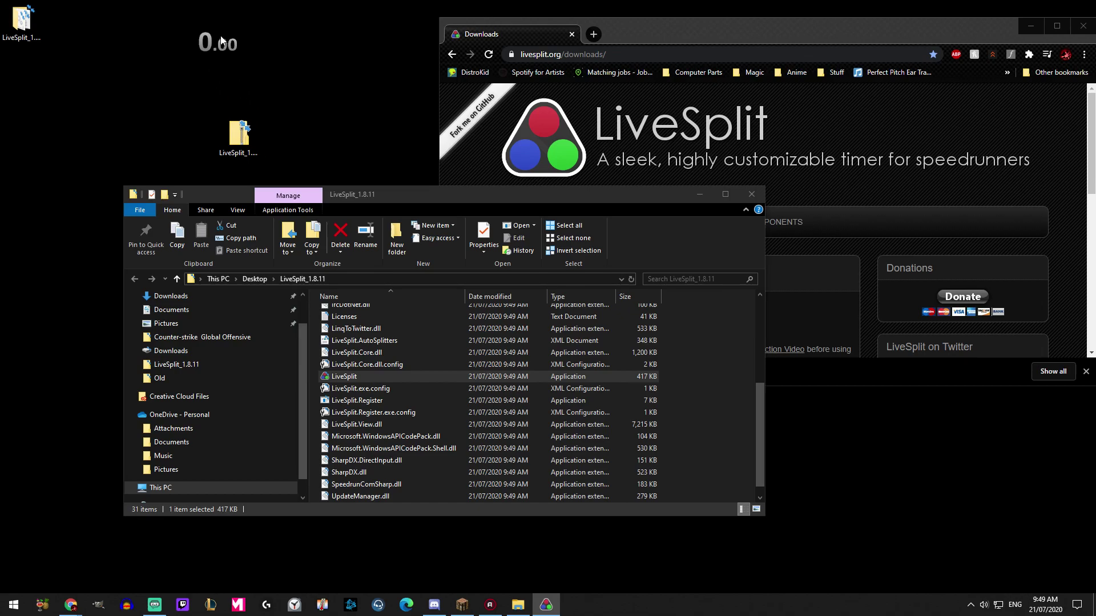
pyautogui.rightClick(212, 68)
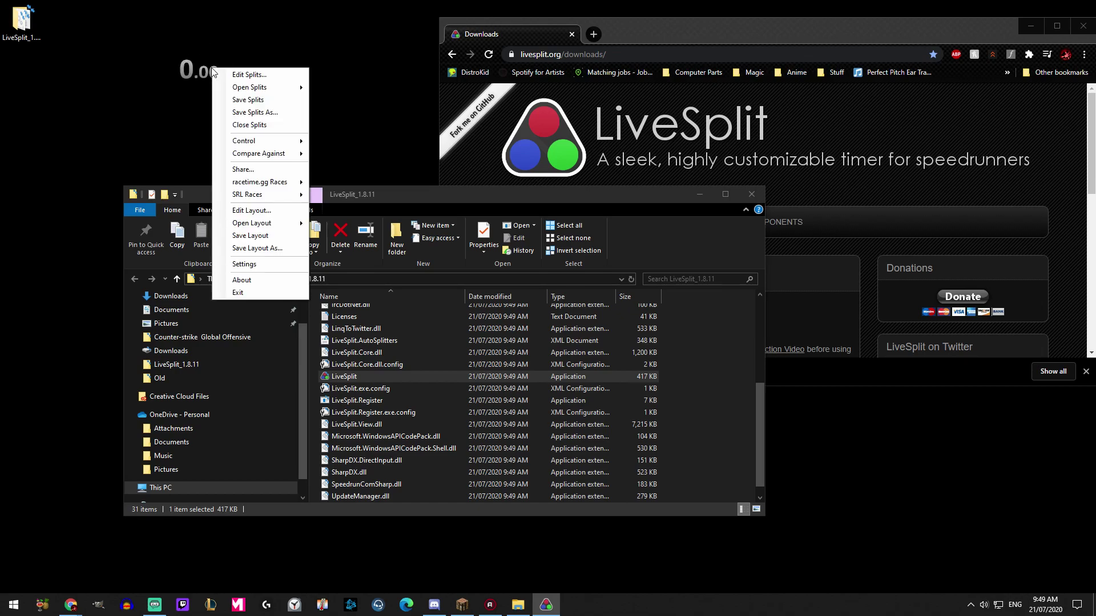
pyautogui.click(195, 74)
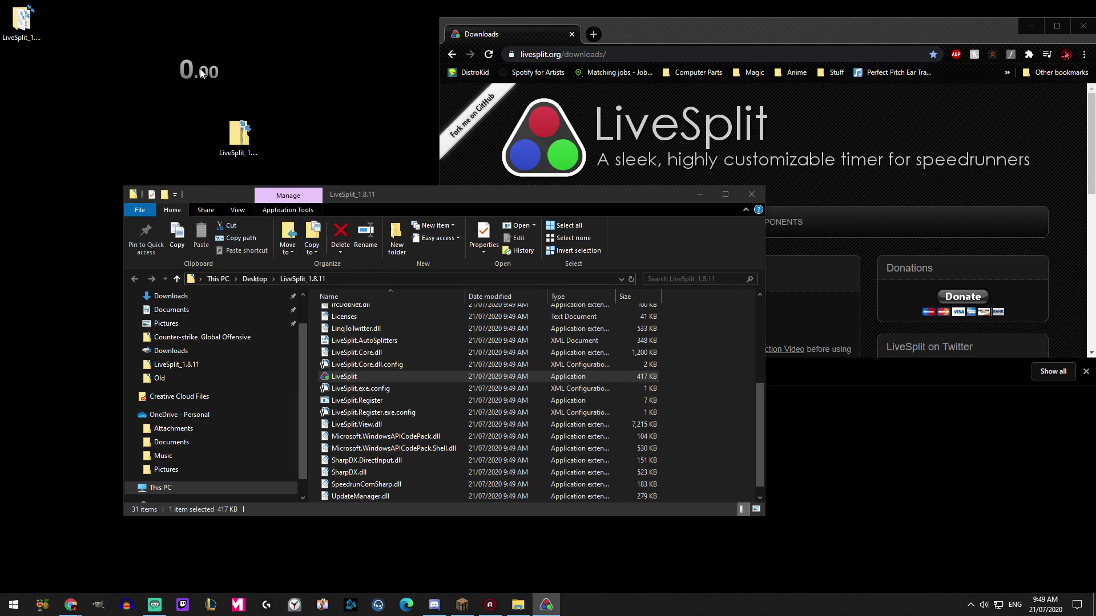
pyautogui.rightClick(215, 72)
pyautogui.click(218, 74)
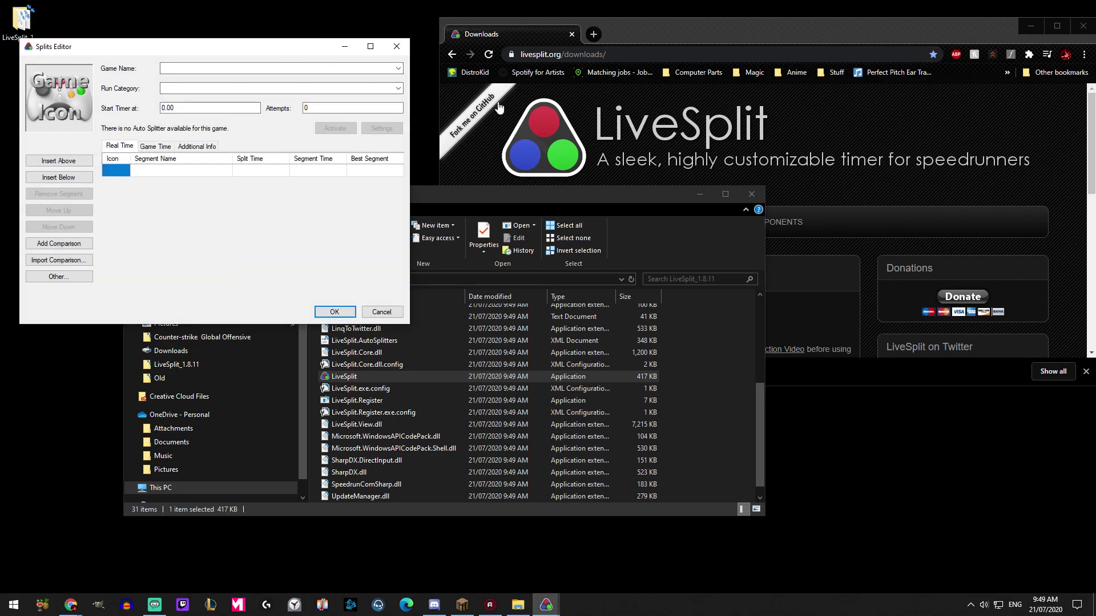
pyautogui.moveTo(257, 24); pyautogui.dragTo(579, 95)
pyautogui.press('Tab')
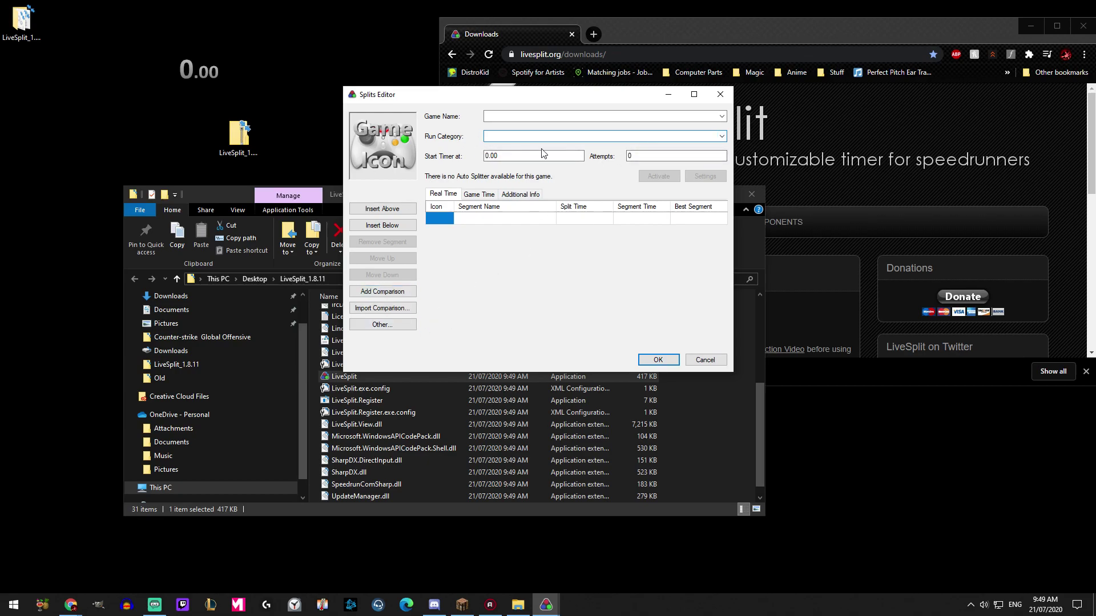
pyautogui.click(657, 360)
# - Review LiveSplit's hotkey settings, close the extracted folder window, and shrink the timer window
pyautogui.rightClick(198, 71)
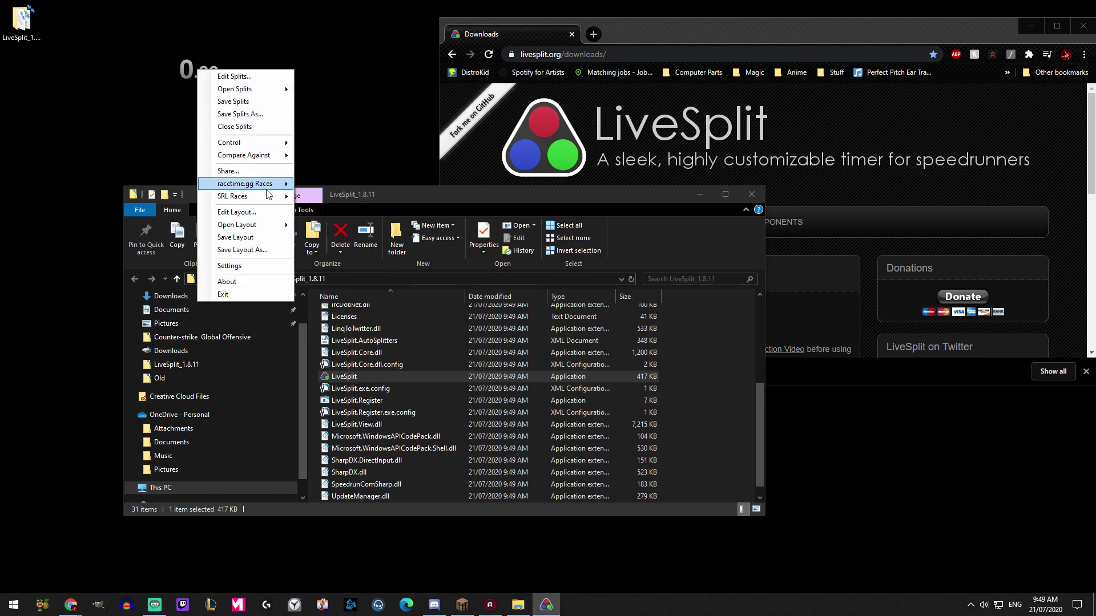
pyautogui.click(256, 263)
pyautogui.moveTo(157, 43); pyautogui.dragTo(572, 66)
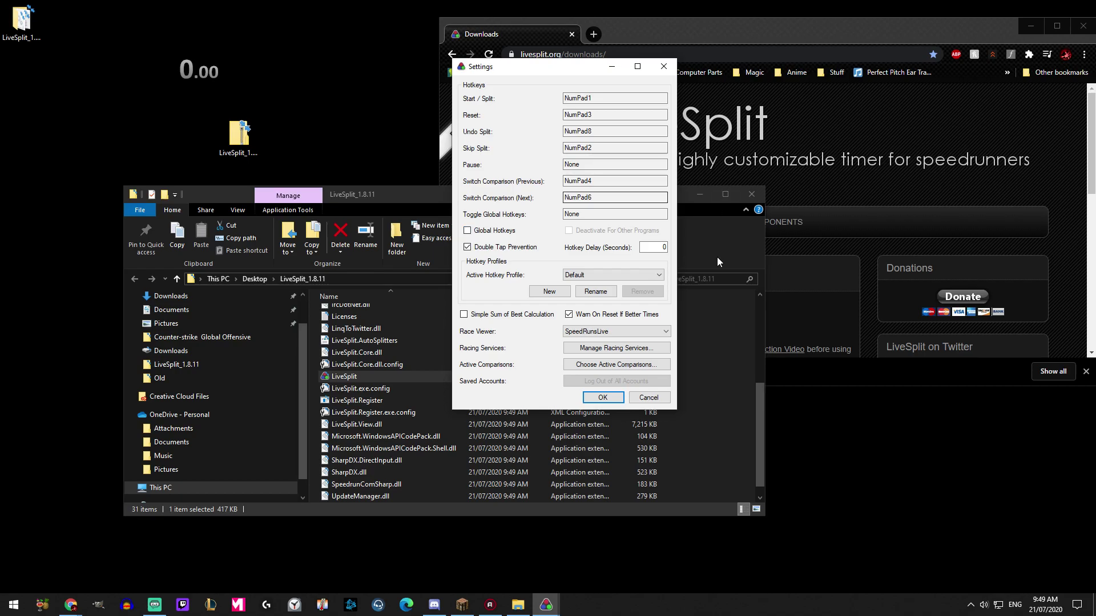
pyautogui.click(601, 397)
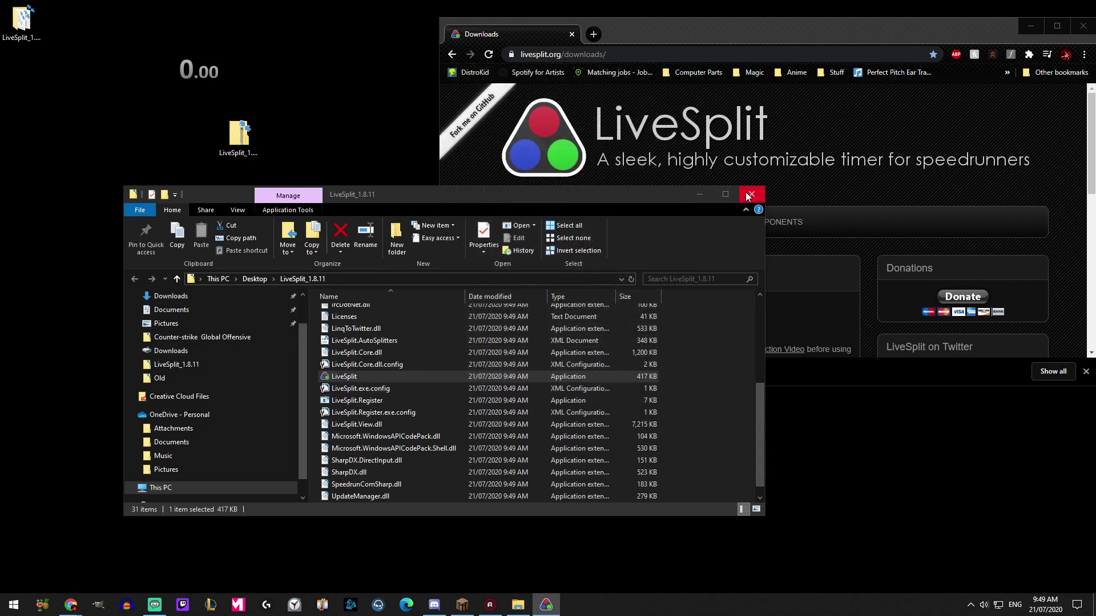
pyautogui.click(753, 196)
pyautogui.moveTo(224, 86); pyautogui.dragTo(145, 146)
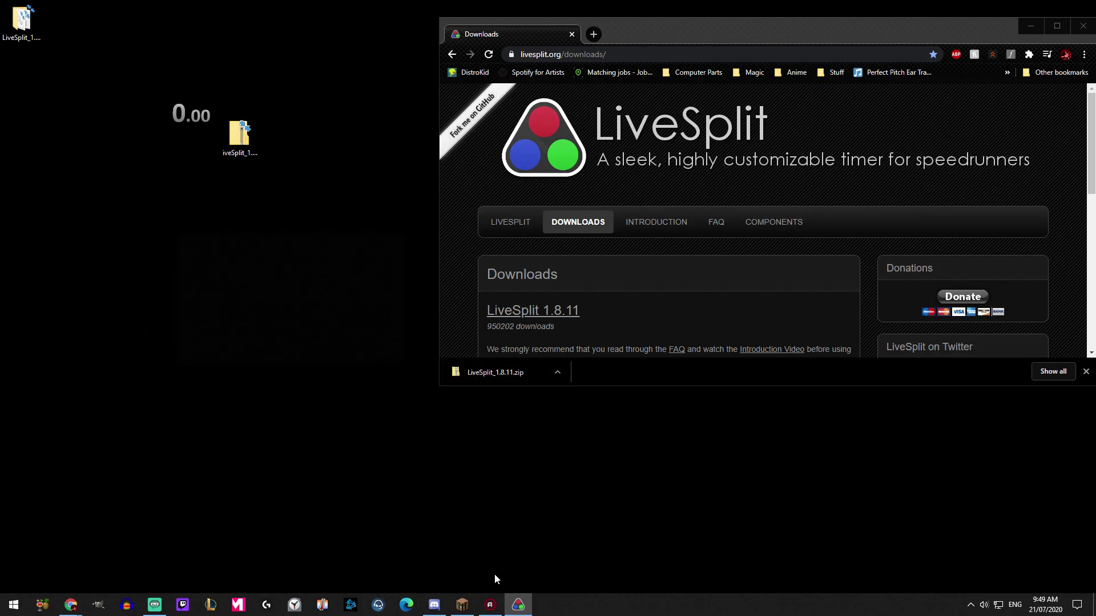
# - In Streamlabs OBS, add a Window Capture source to the Game scene
pyautogui.click(154, 604)
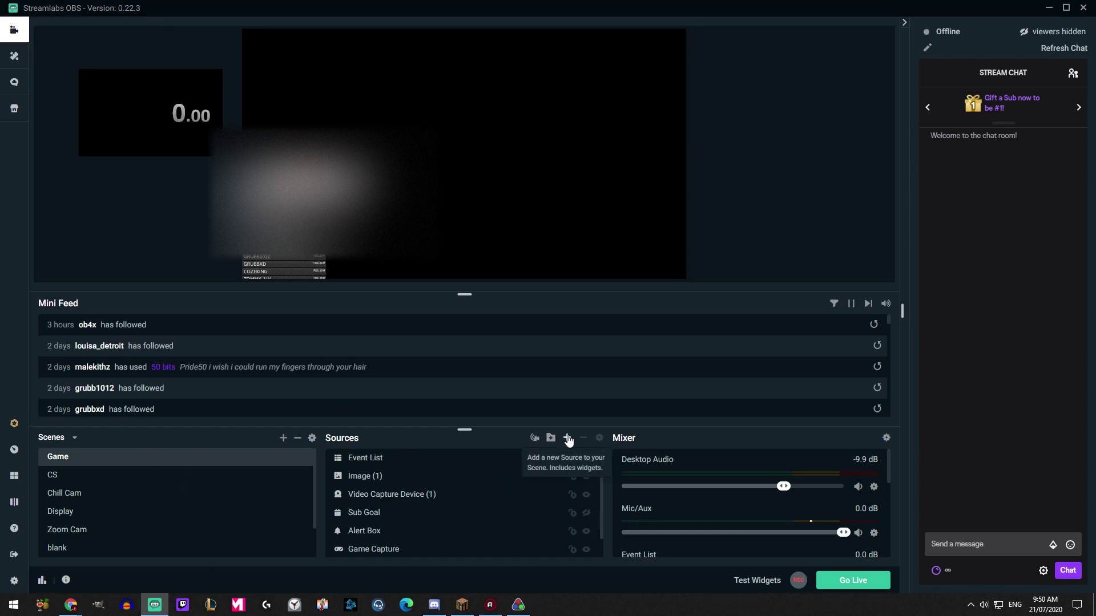
pyautogui.click(568, 441)
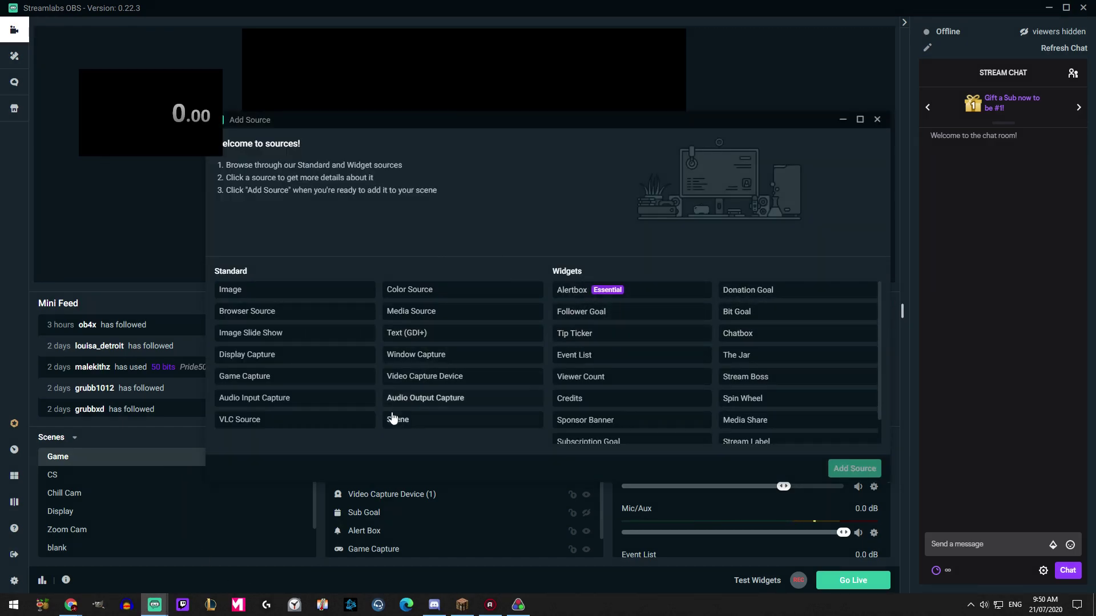
pyautogui.click(458, 354)
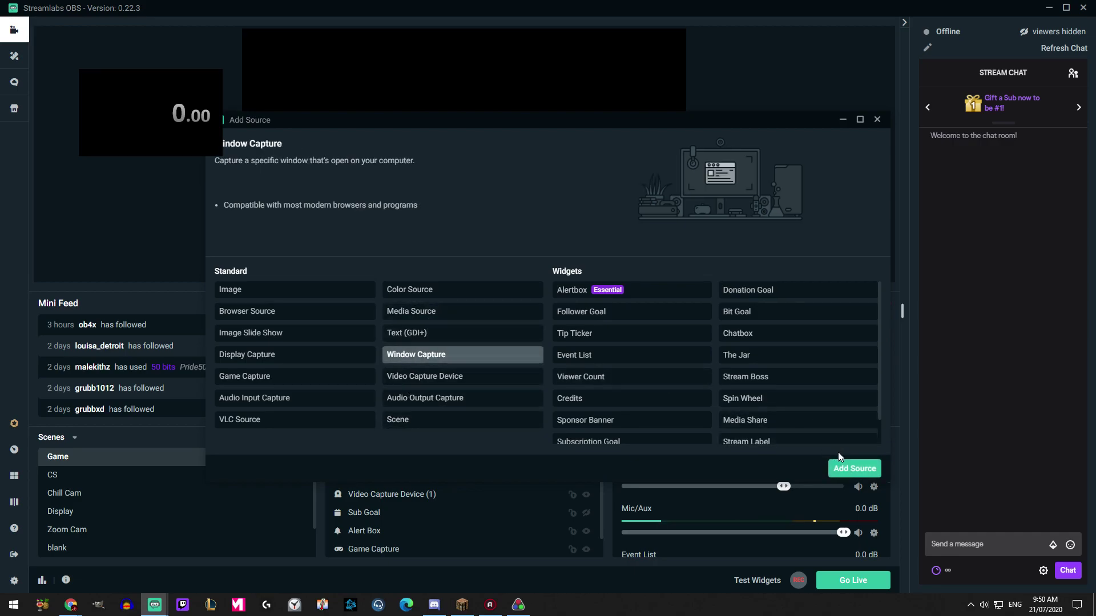
pyautogui.click(848, 468)
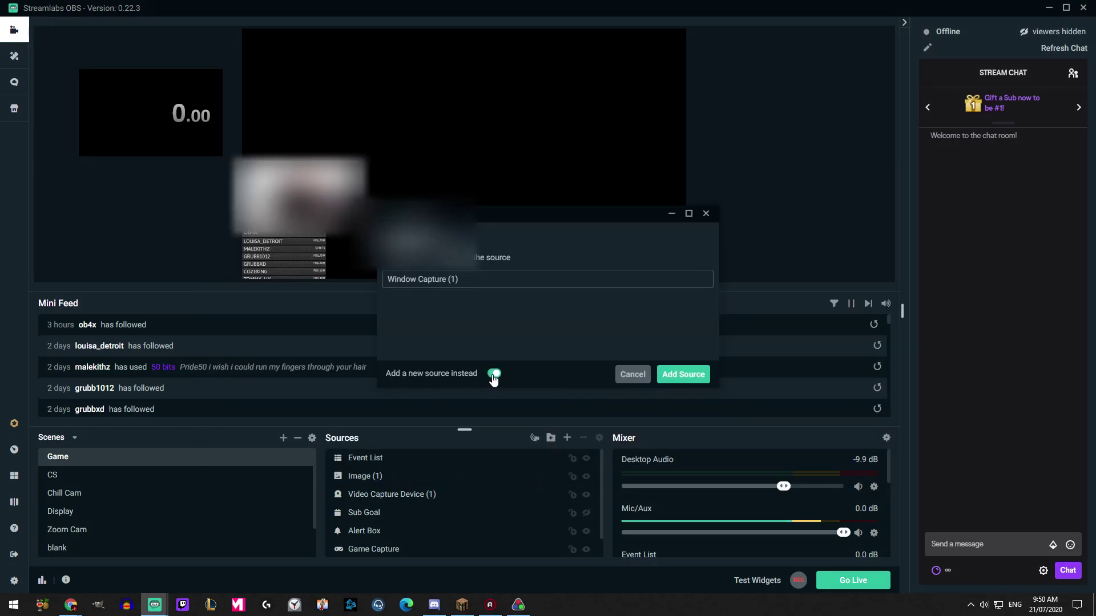
pyautogui.click(683, 375)
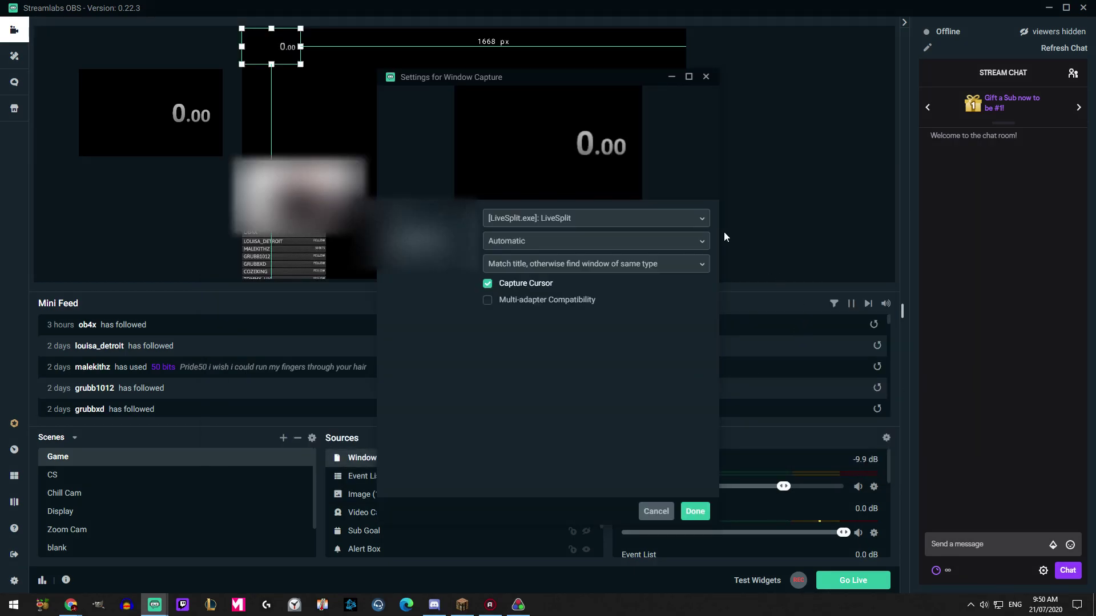
# - Set the capture window to [LiveSplit.exe]: LiveSplit and confirm the source
pyautogui.click(567, 220)
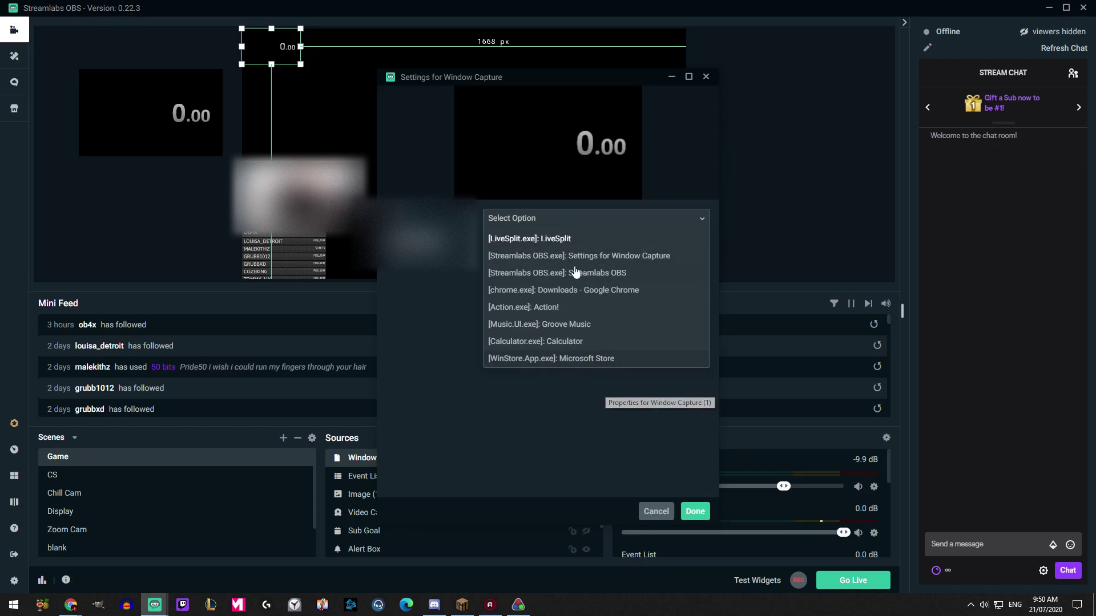
pyautogui.click(558, 239)
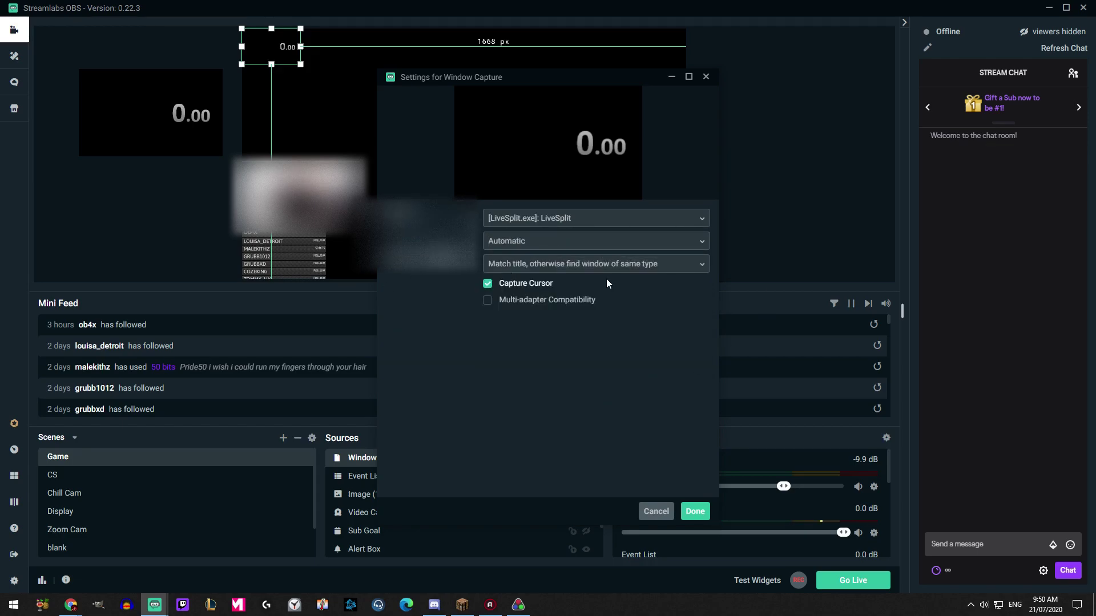
pyautogui.click(694, 511)
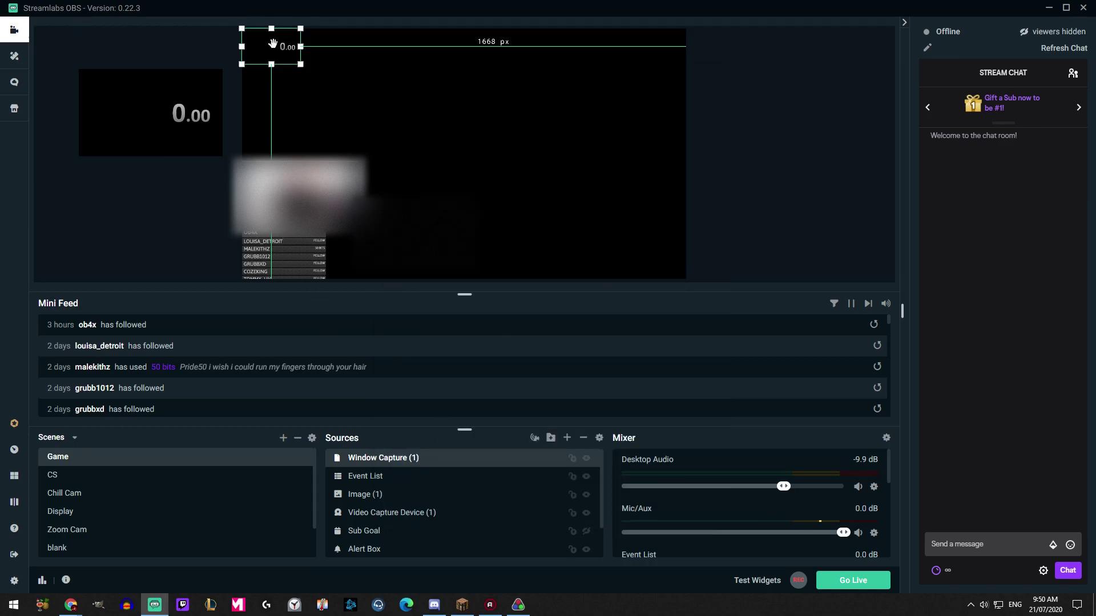
# - Drag the Window Capture box to the preview's top-right corner, then deselect it
pyautogui.moveTo(281, 45)
pyautogui.mouseDown()
pyautogui.moveTo(616, 232)
pyautogui.moveTo(667, 82)
pyautogui.mouseUp()
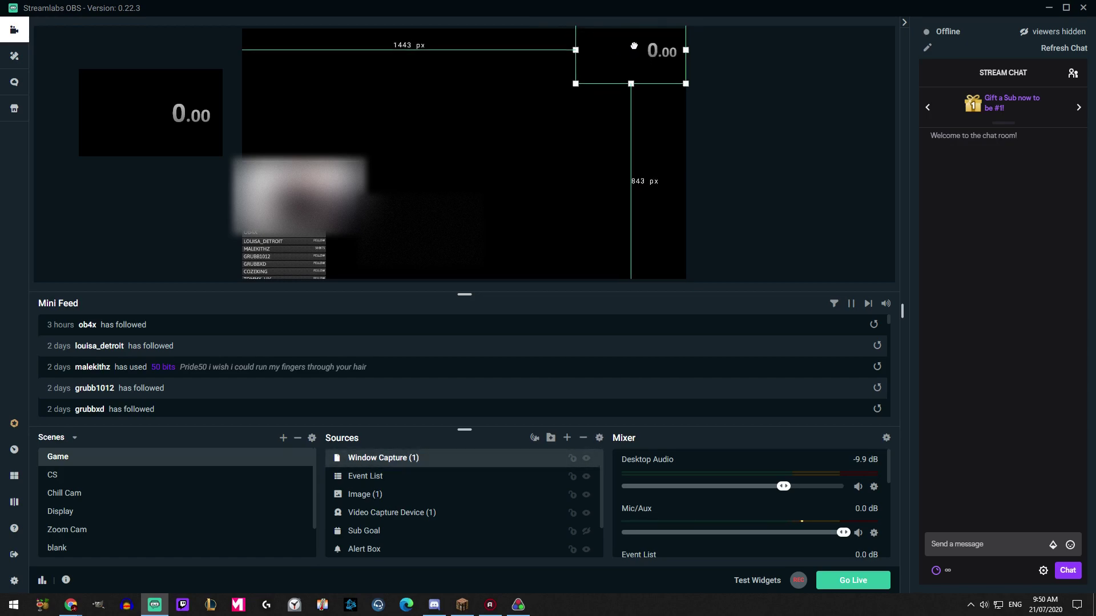
pyautogui.moveTo(667, 82); pyautogui.dragTo(705, 64)
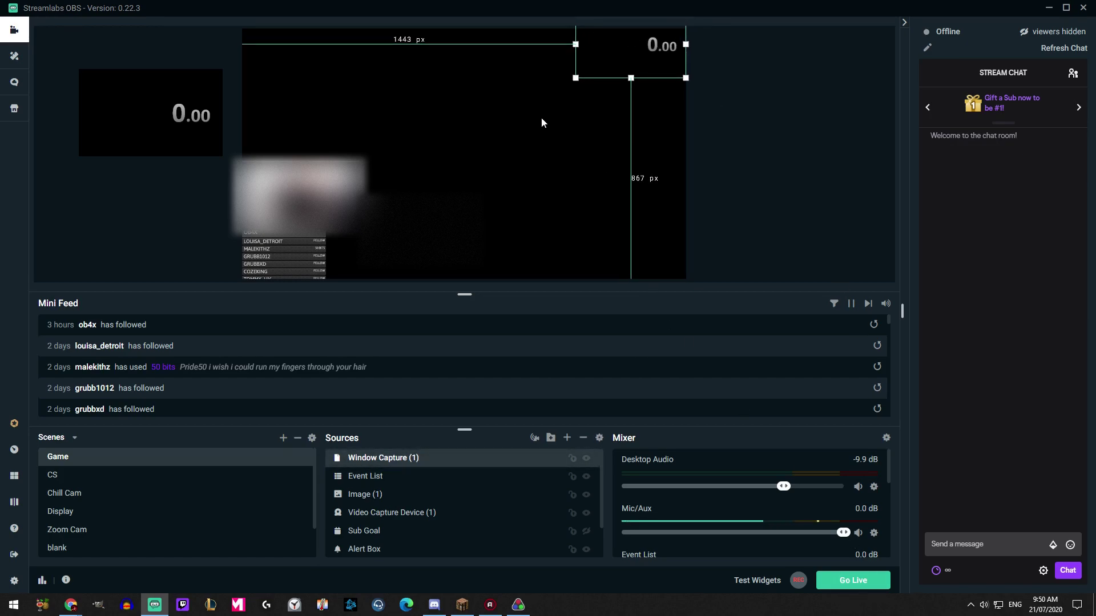
pyautogui.click(729, 193)
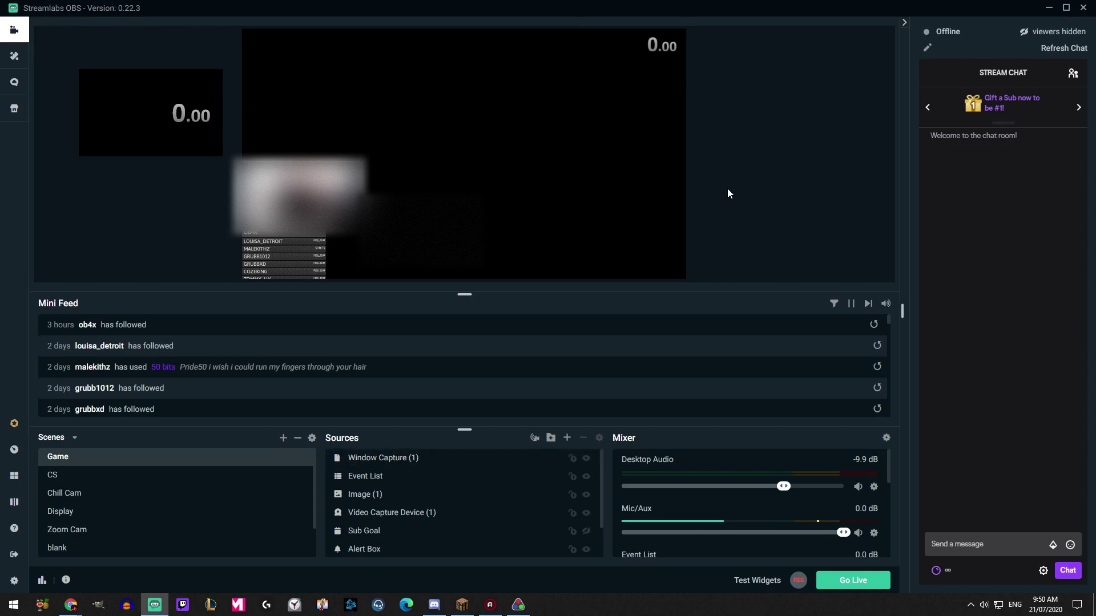